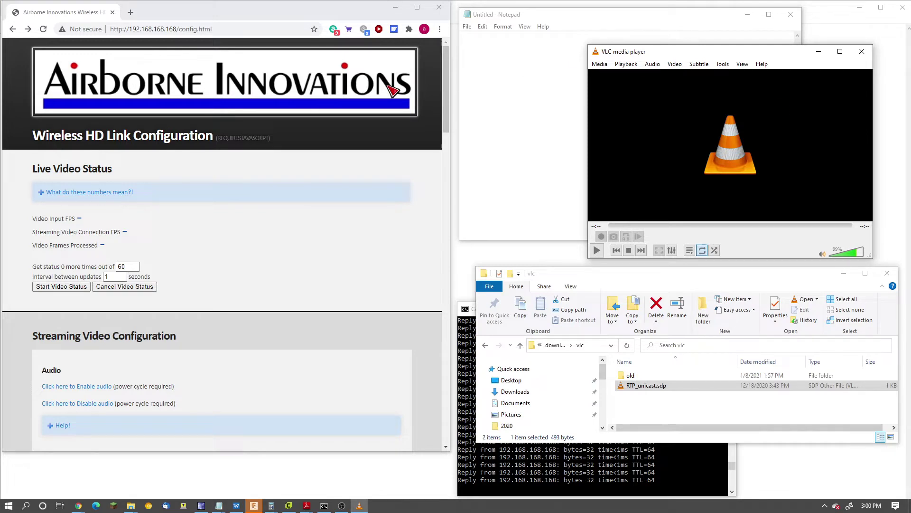
Look through the Wireless HD Link Configuration page down to its firmware and troubleshooting sections and return to the beginning
left_click(299, 251)
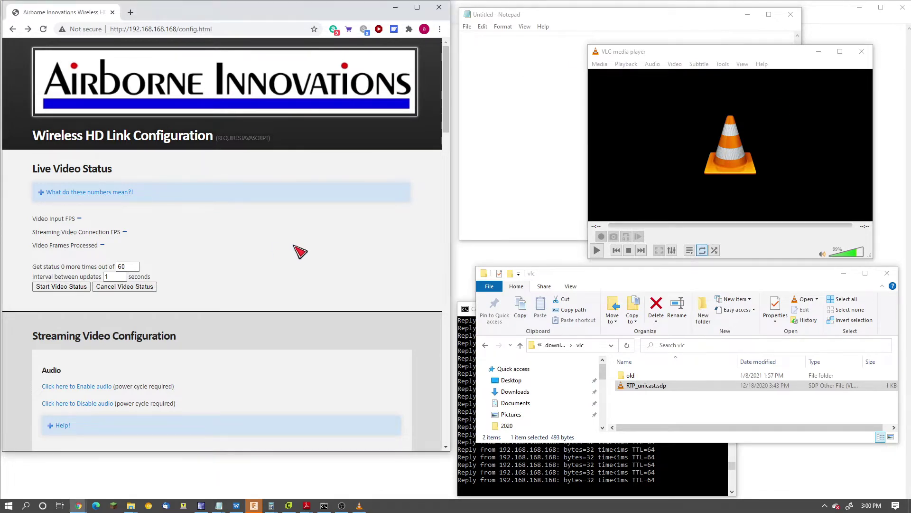
scroll(299, 251, "down", 15)
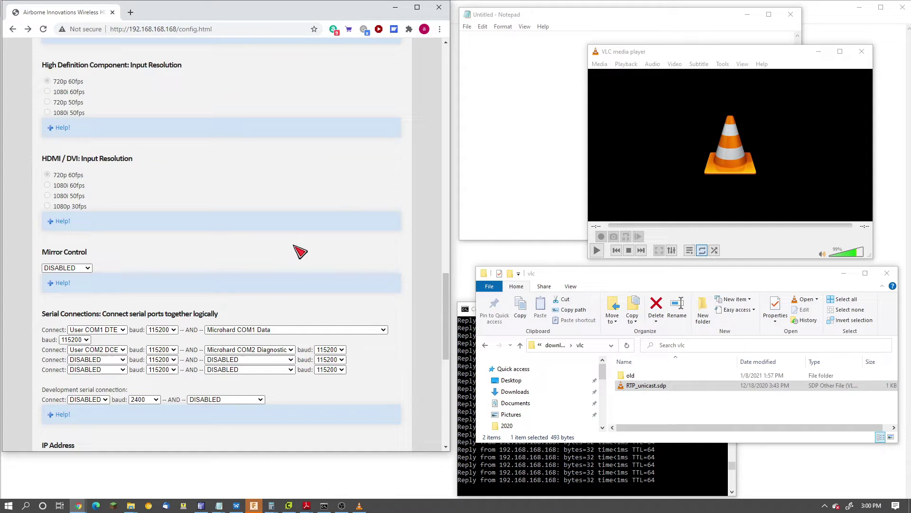
scroll(299, 251, "down", 8)
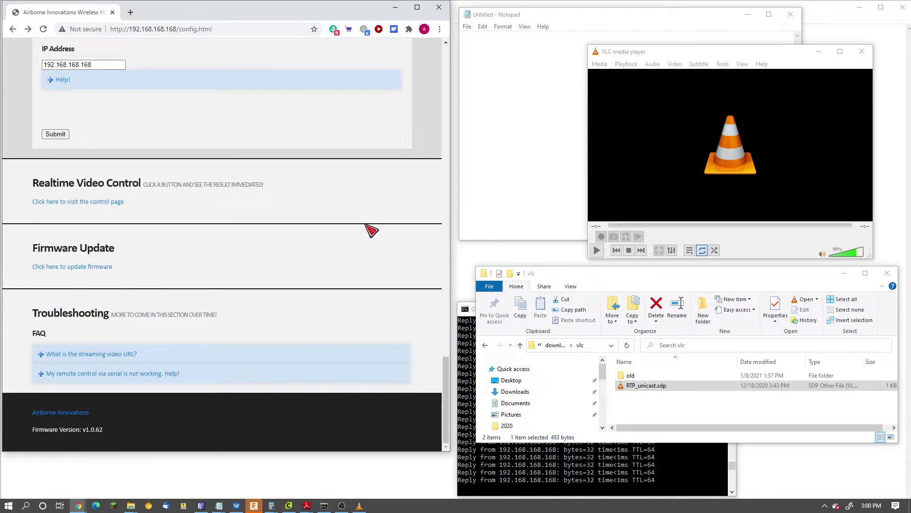
scroll(371, 230, "up", 10)
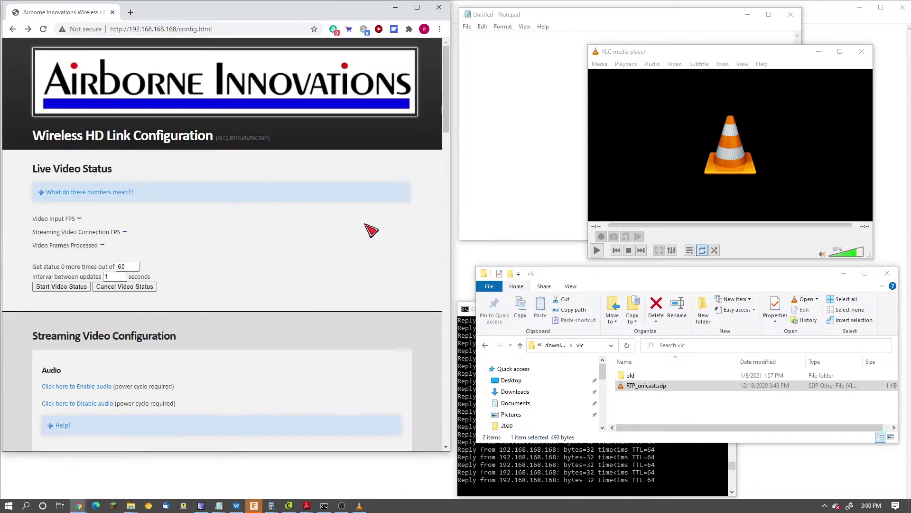
In VLC, play the network stream rtsp://192.168.168.168:8557/PSIA/Streaming/channels/2?videoCodecType=H.264 with 200 ms caching, and stop it after viewing
left_click(602, 66)
left_click(647, 119)
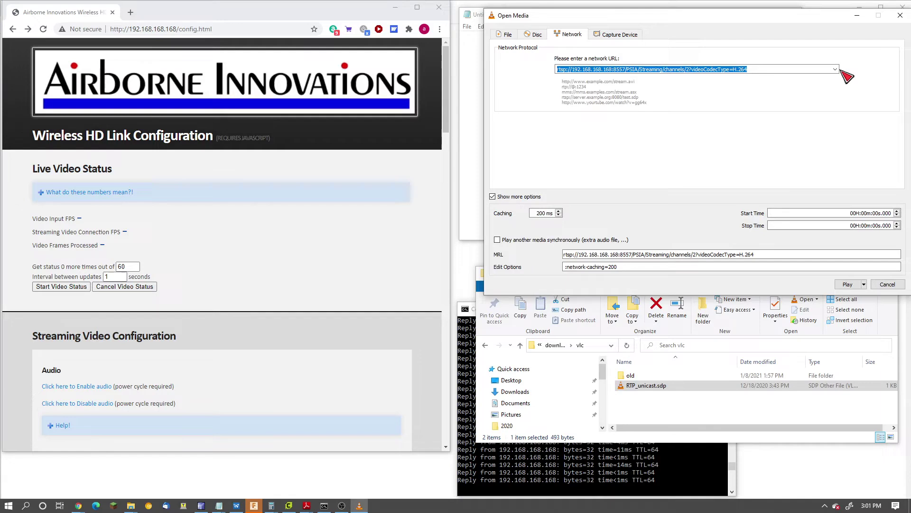
left_click(753, 69)
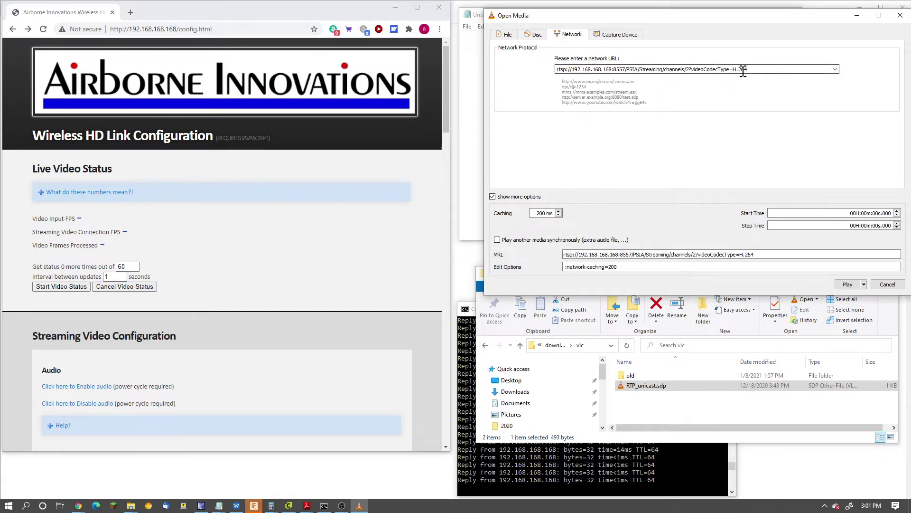
left_click(845, 284)
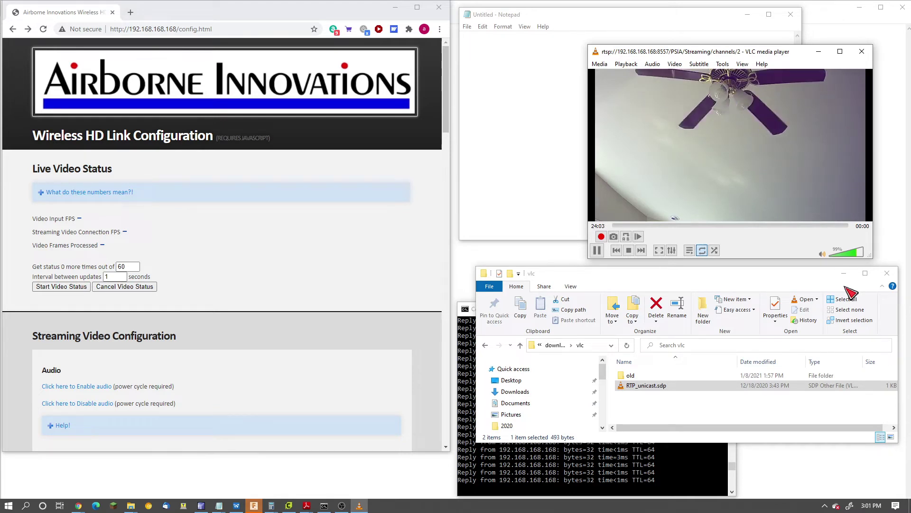
left_click(630, 250)
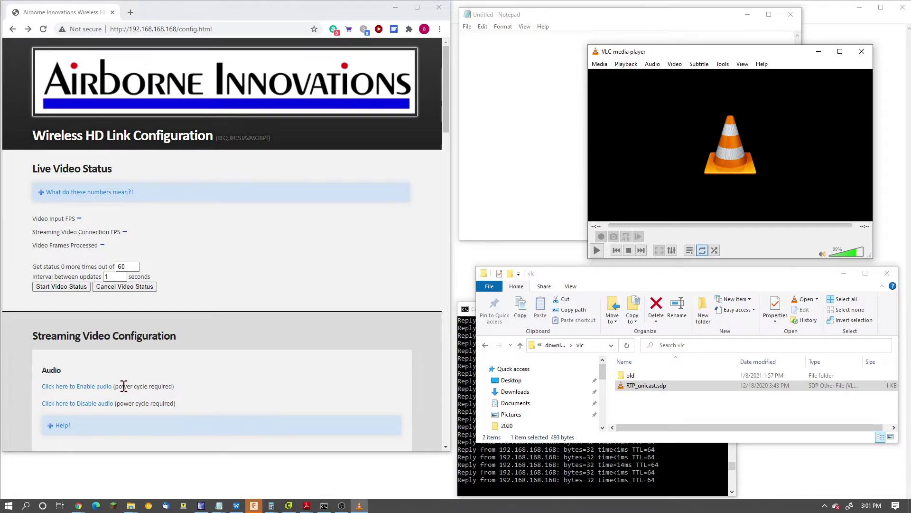
Search Windows for "eth", open the Ethernet settings and bring up the list of network adapters
key("super")
type("eth")
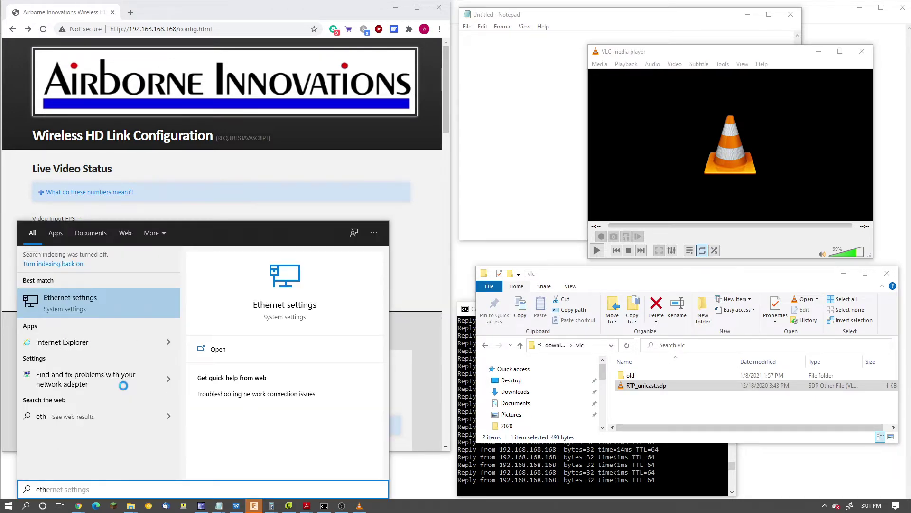
key("Return")
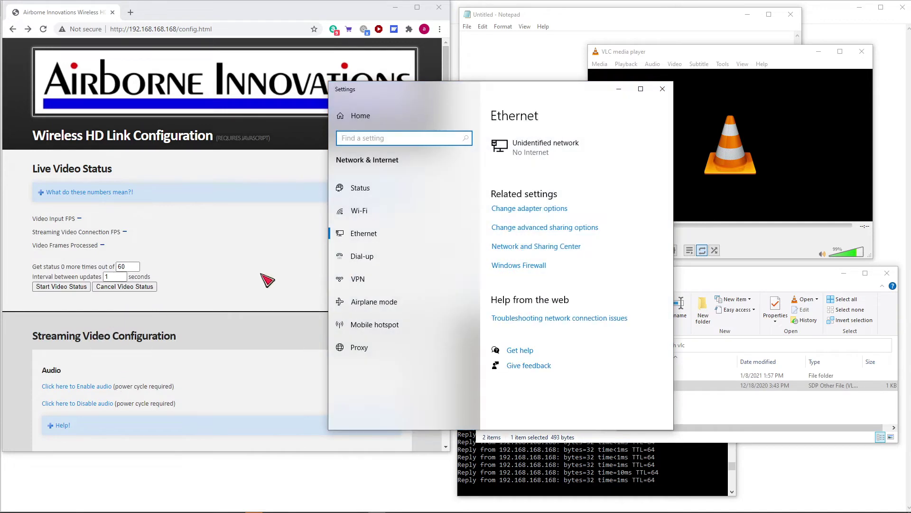
left_click(525, 211)
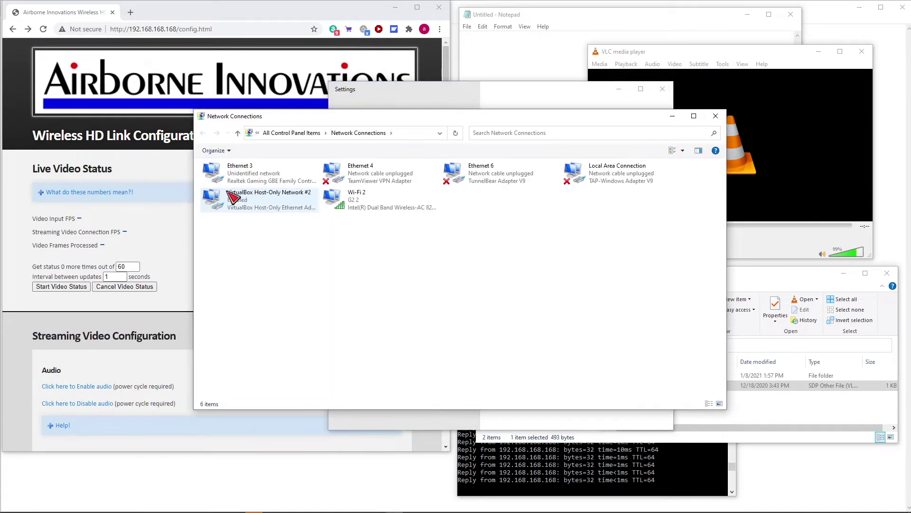
Open the Internet Protocol Version 4 (TCP/IPv4) properties of the Ethernet 3 adapter to check its static IP address
left_click(247, 183)
double_click(247, 183)
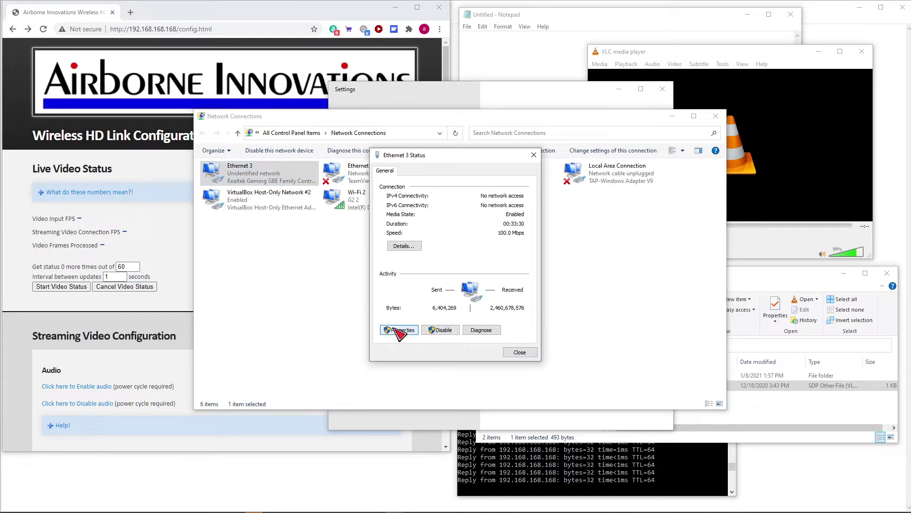
left_click(402, 330)
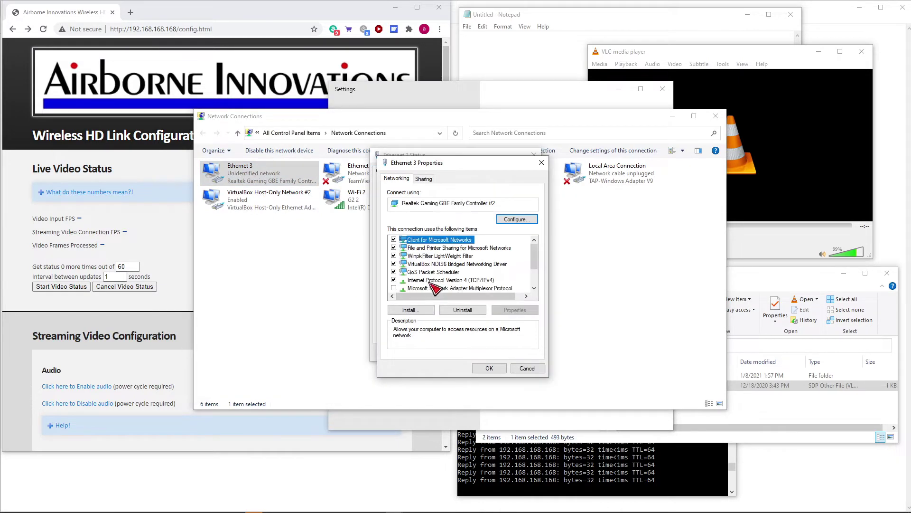
left_click(432, 281)
double_click(431, 281)
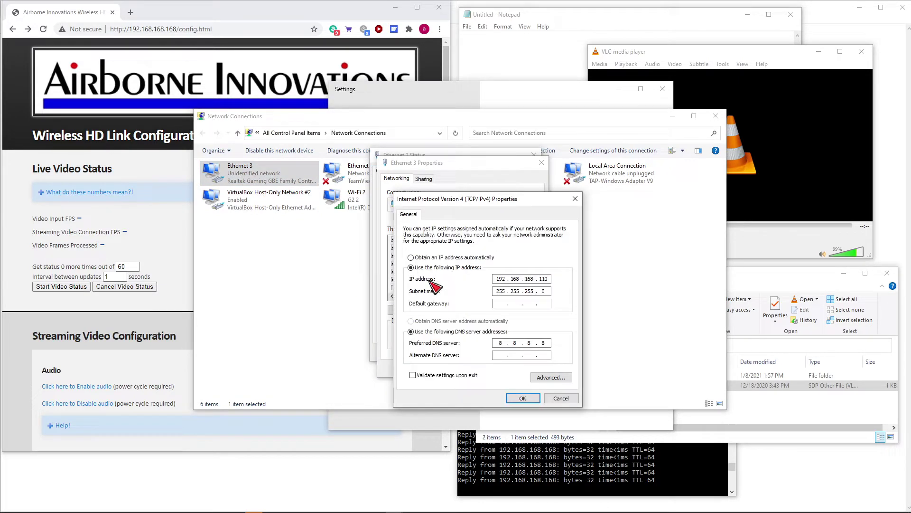
Accept the IPv4 and adapter properties unchanged and close the Ethernet 3 status, Network Connections and Settings windows
left_click(524, 398)
left_click(498, 369)
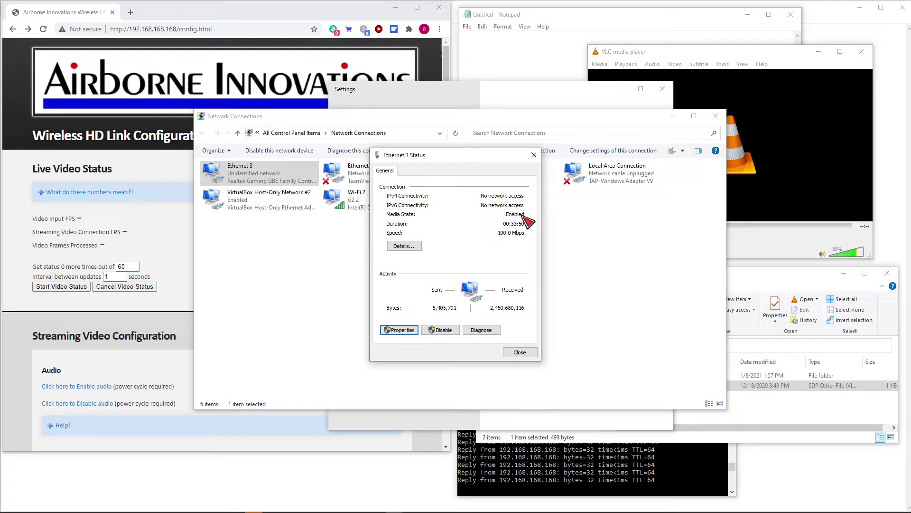
left_click(534, 155)
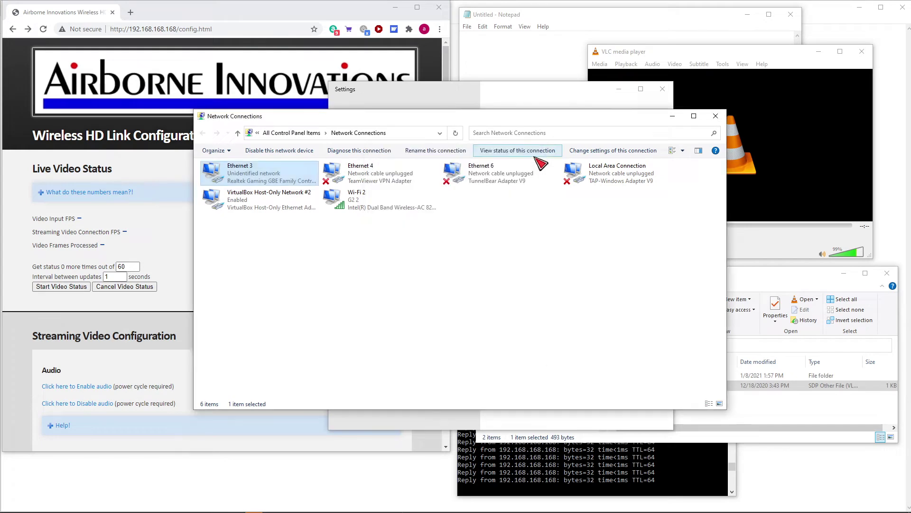
left_click(716, 116)
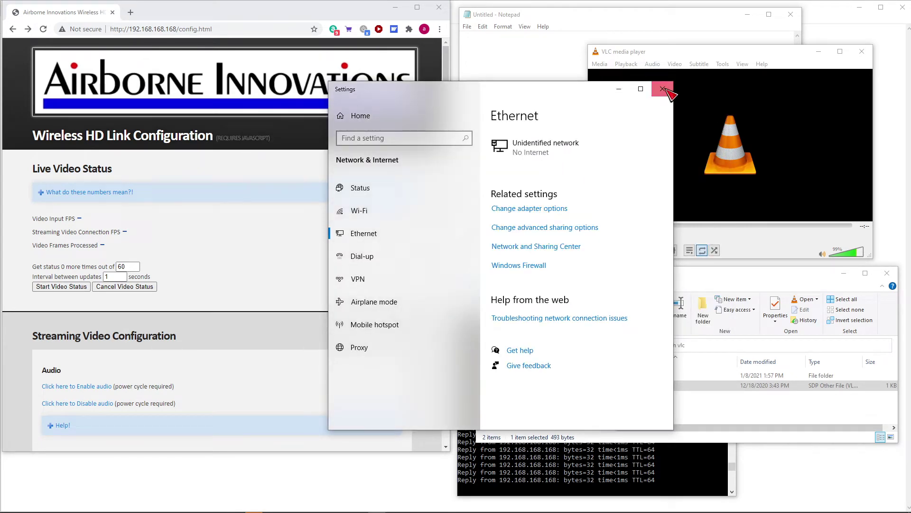
left_click(663, 89)
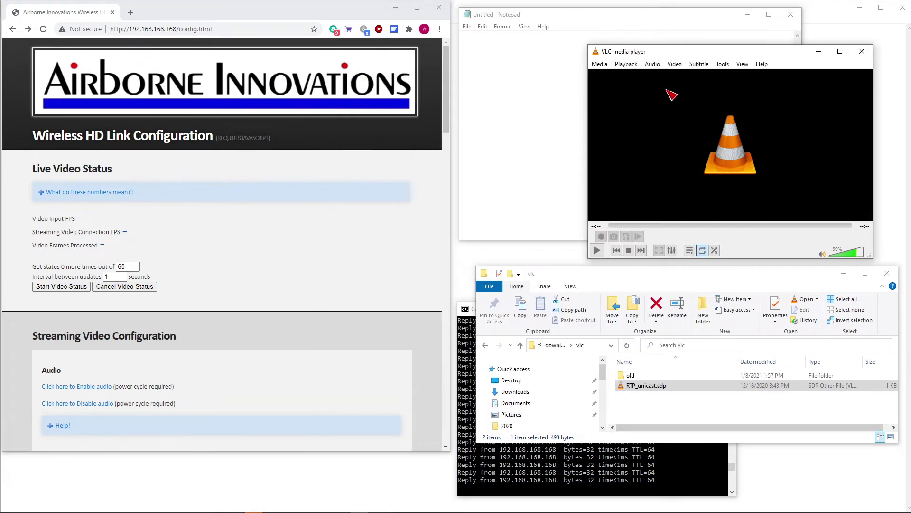
On the configuration page, set the H.264 codec's additional stream to H.264 RTP/AVC UDP MISB Unicast and submit the configuration
left_click(328, 248)
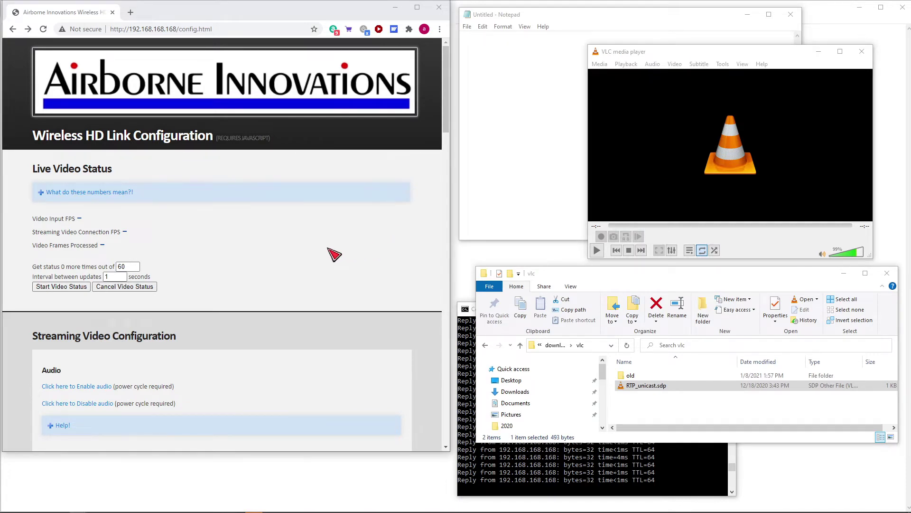
scroll(334, 255, "down", 3)
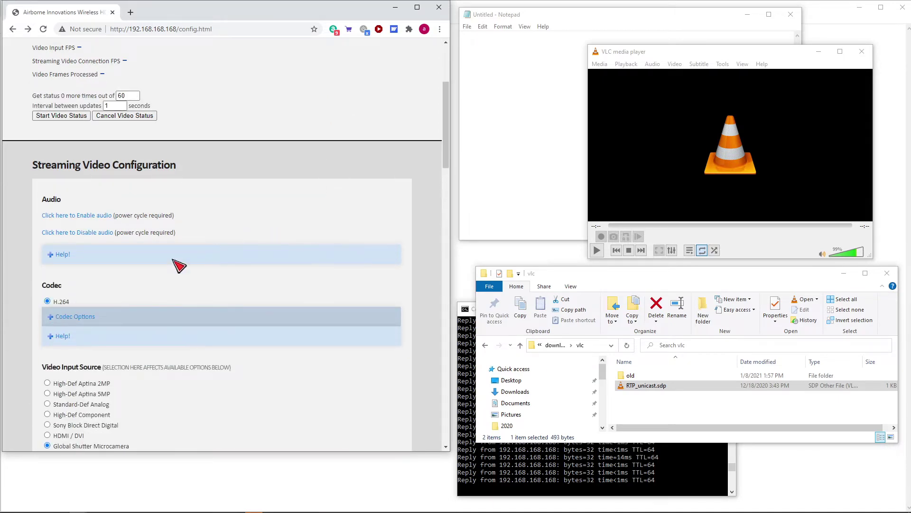
left_click(83, 317)
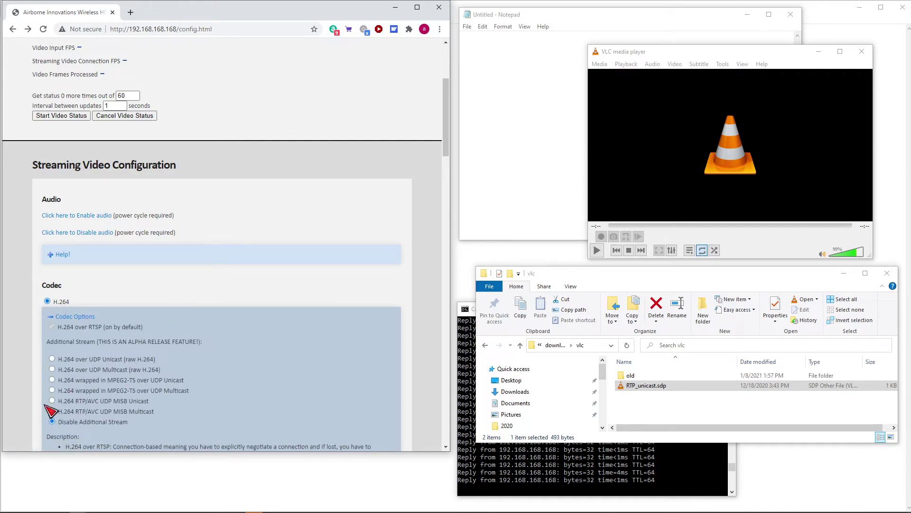
left_click(52, 400)
left_click_drag(447, 127, 421, 380)
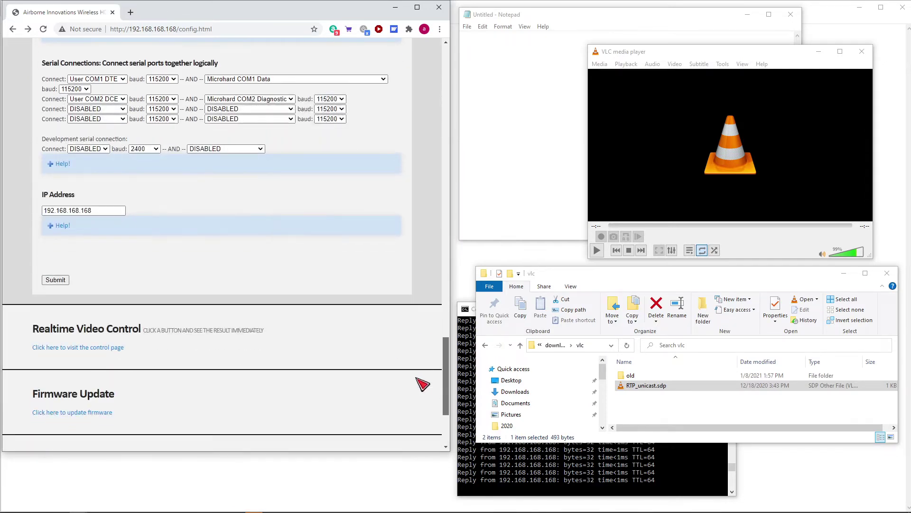
left_click(57, 280)
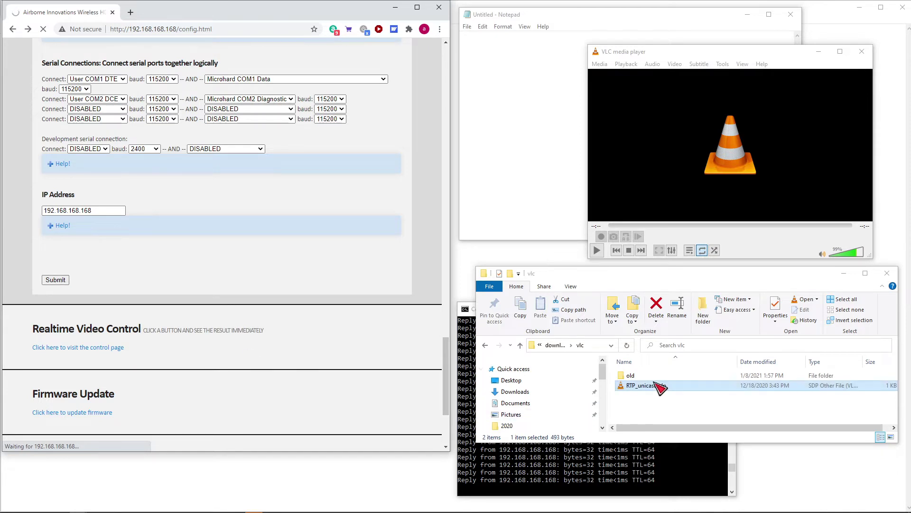
Open RTP_unicast.sdp from the vlc folder in Notepad, review its stream address and port lines, and close it
left_click(707, 408)
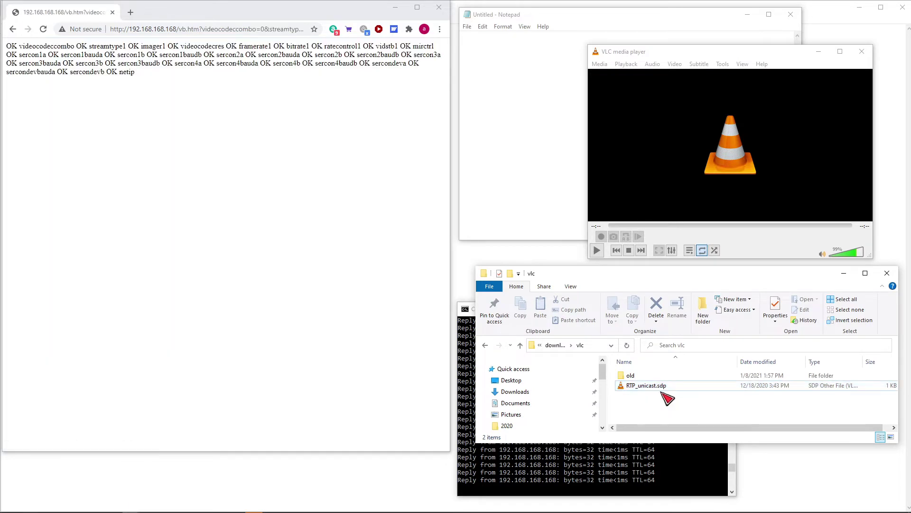
left_click(660, 387)
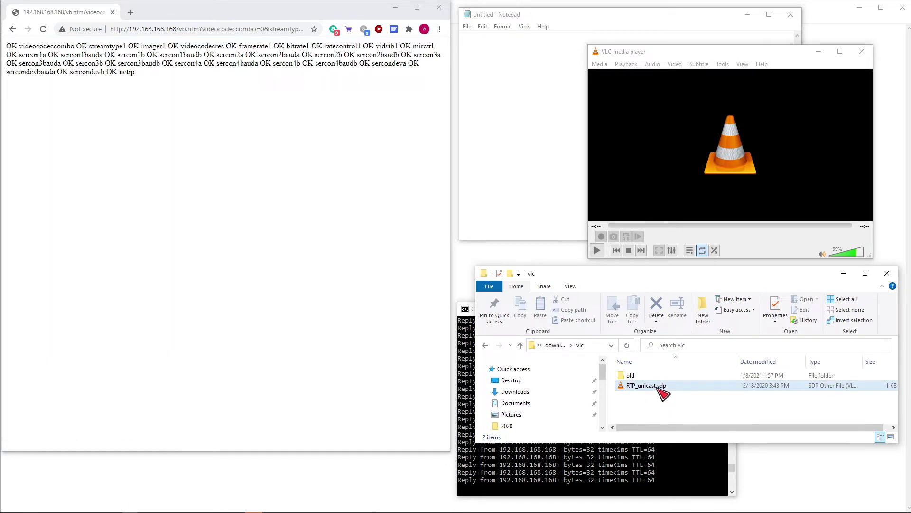
left_click_drag(660, 387, 550, 180)
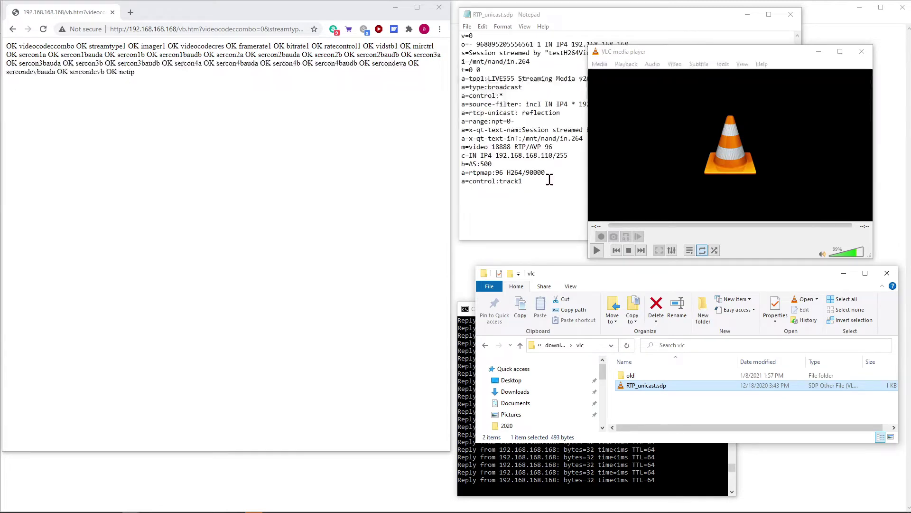
left_click(550, 180)
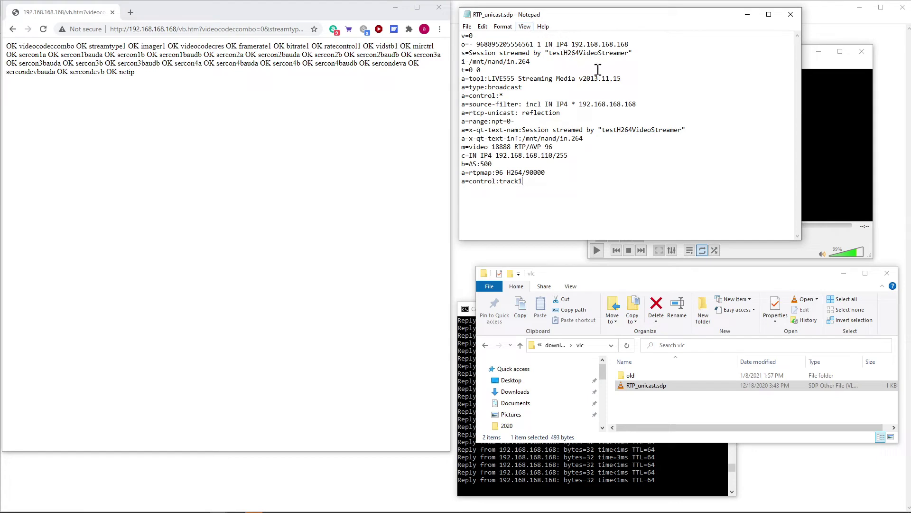
left_click(789, 16)
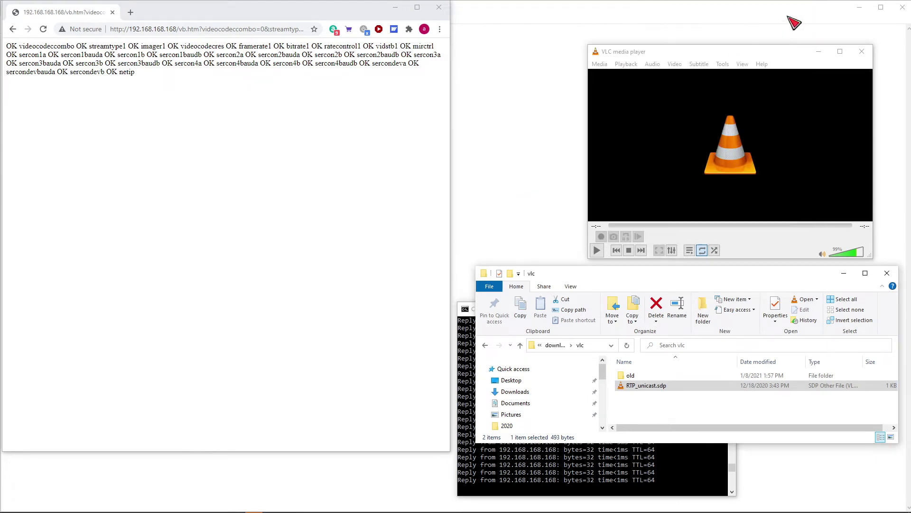
Play RTP_unicast.sdp in VLC to view the unicast stream, close the player, and launch the file again
double_click(646, 386)
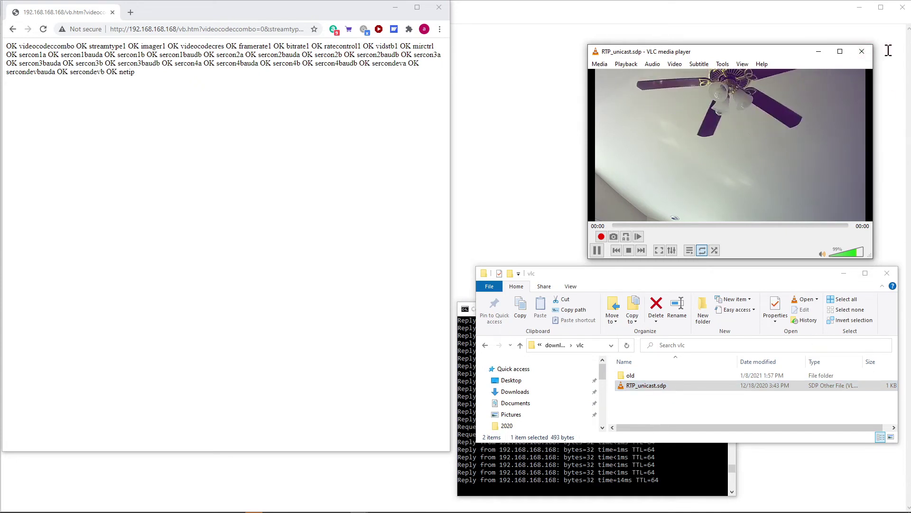
left_click(862, 51)
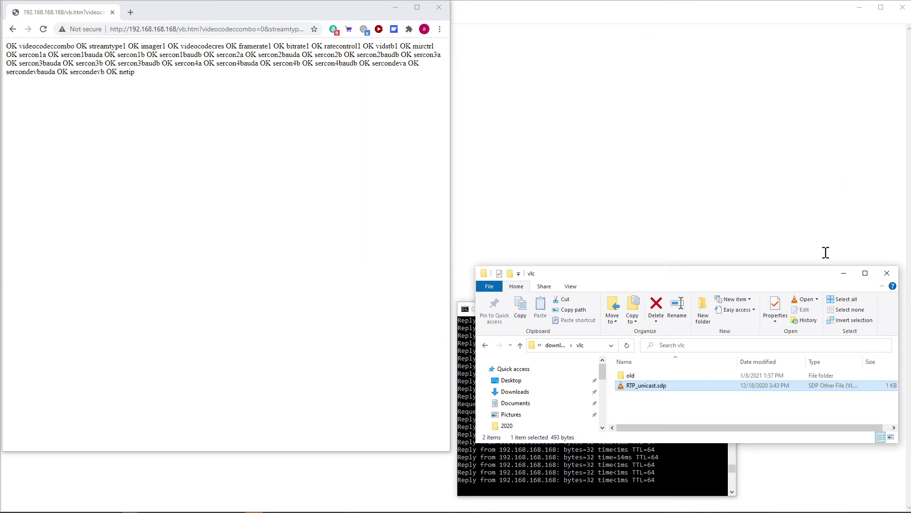
double_click(644, 386)
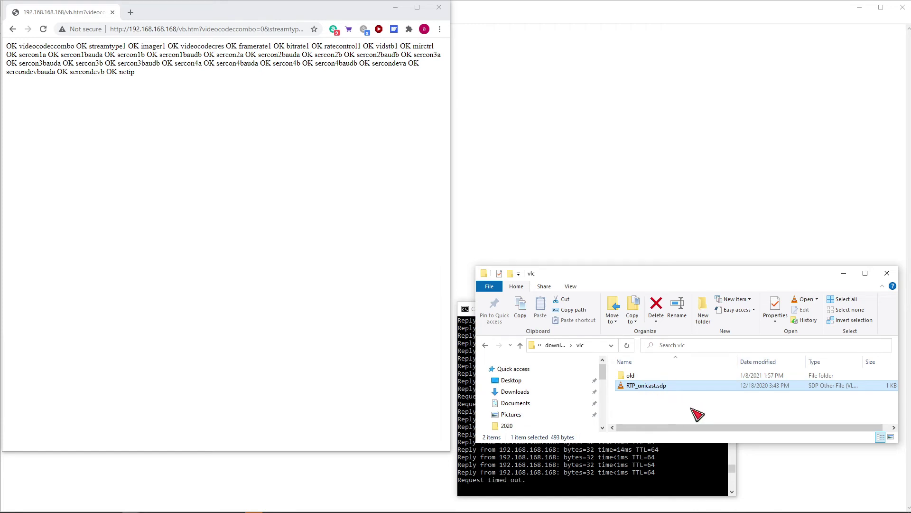